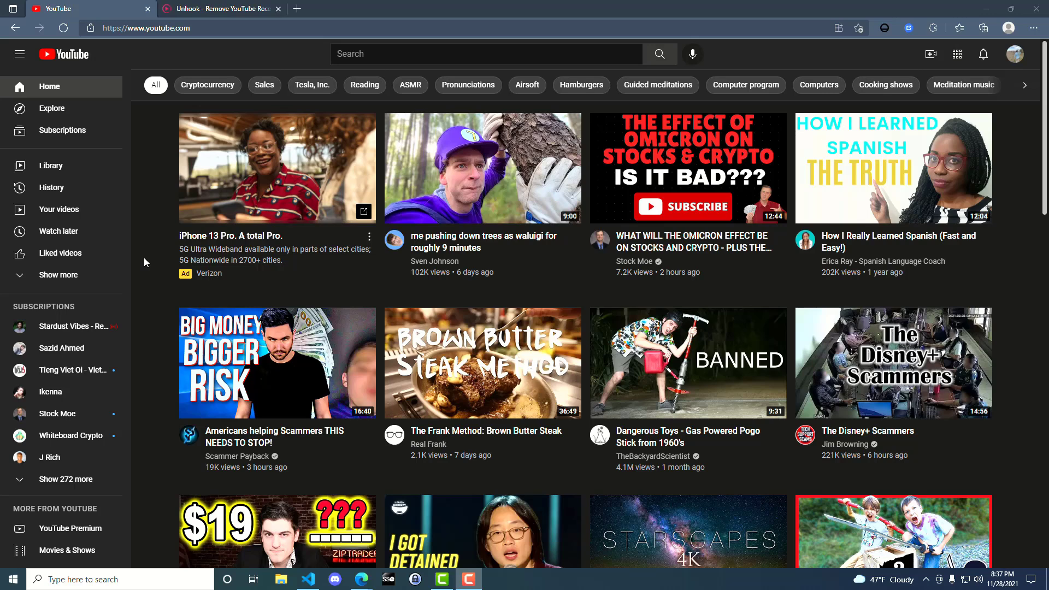
- Open the waluigi trees video, pause its ad, then open 'moms going through your car in high school'
{"action": "left_click", "coordinate": [481, 182]}
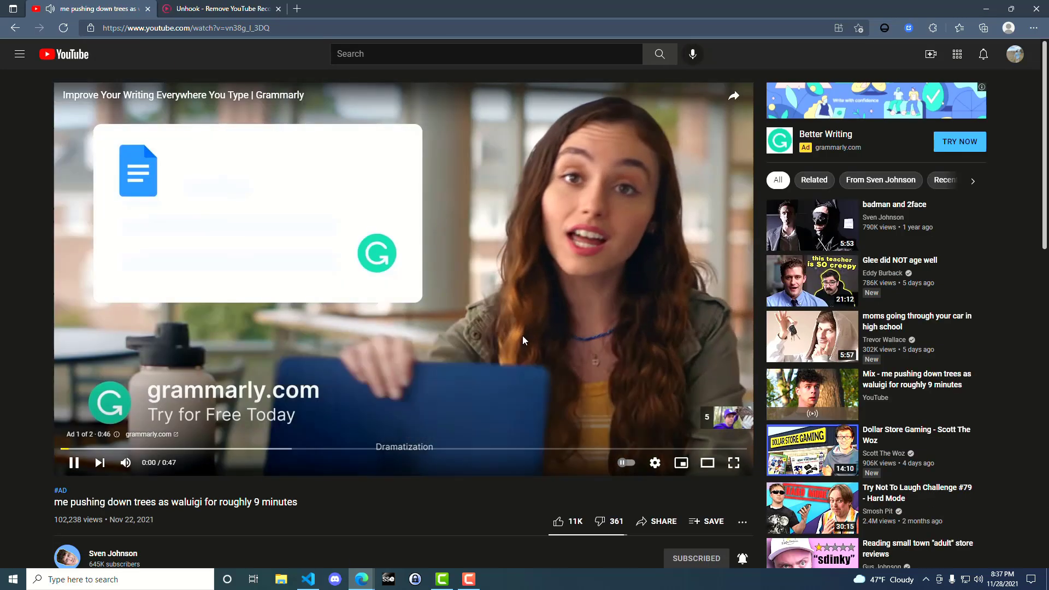
{"action": "left_click", "coordinate": [427, 312]}
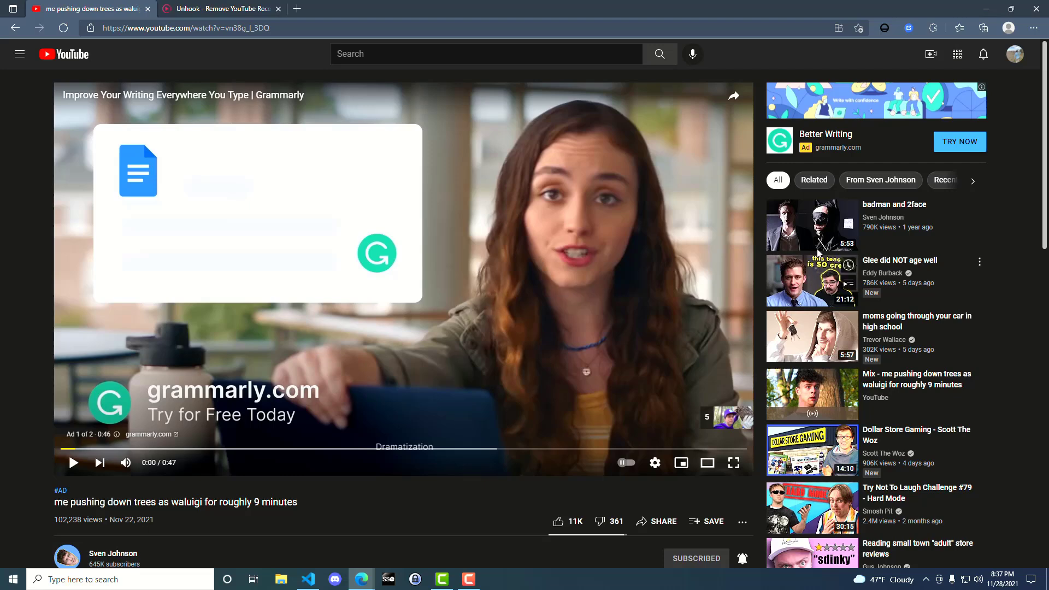
{"action": "mouse_move", "coordinate": [811, 450]}
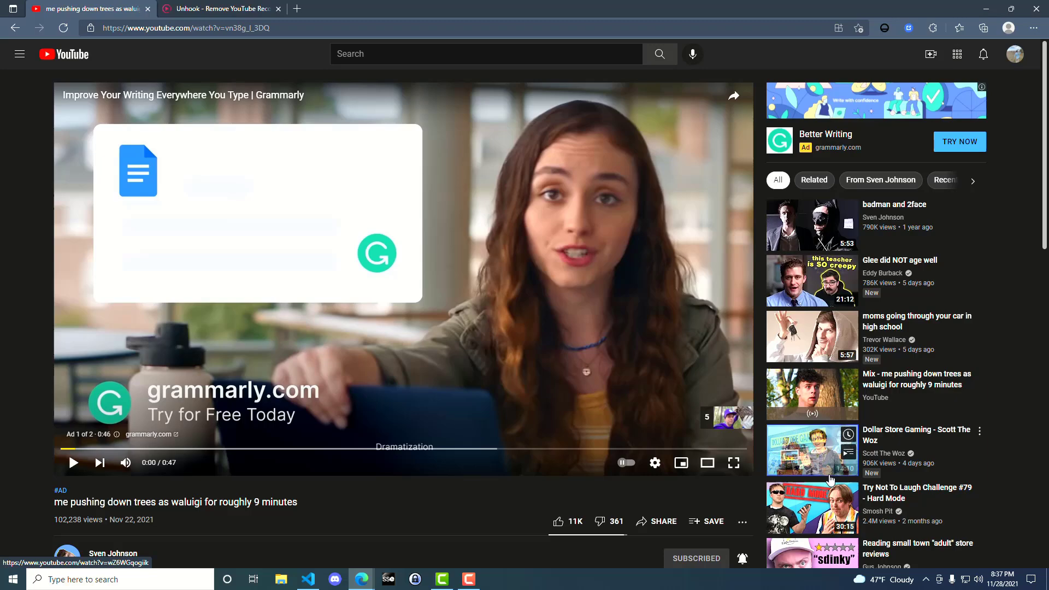
{"action": "left_click", "coordinate": [811, 336]}
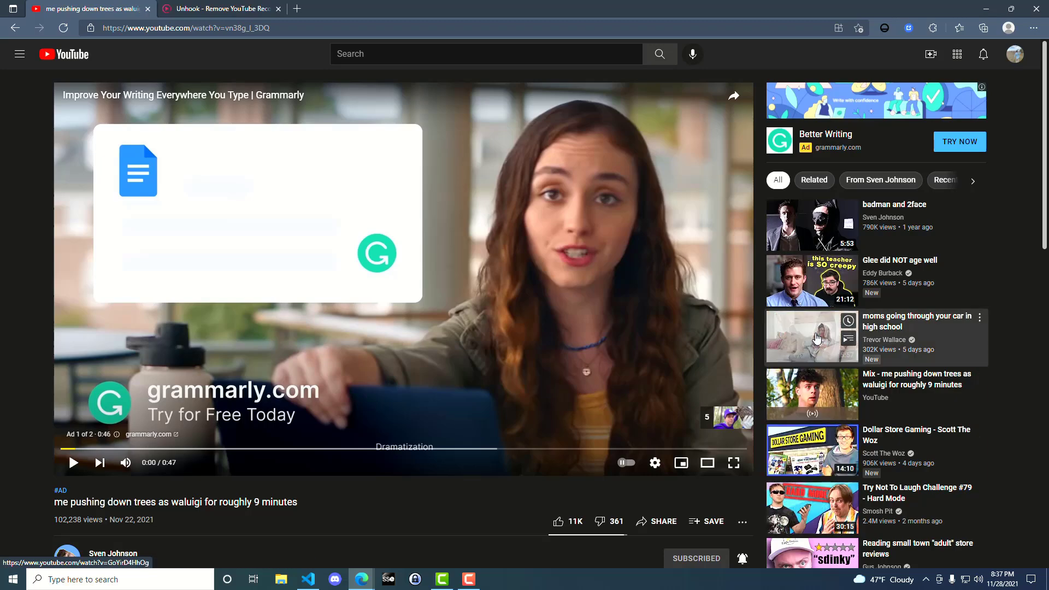
{"action": "scroll", "coordinate": [297, 317], "scroll_direction": "down", "scroll_amount": 5}
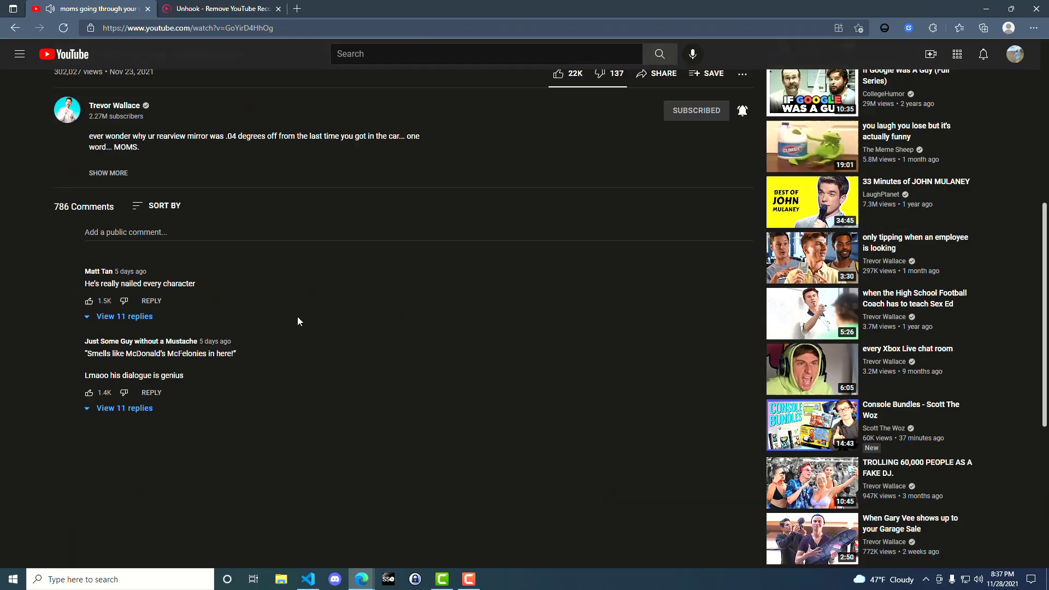
{"action": "scroll", "coordinate": [233, 248], "scroll_direction": "down", "scroll_amount": 2}
{"action": "scroll", "coordinate": [234, 230], "scroll_direction": "up", "scroll_amount": 2}
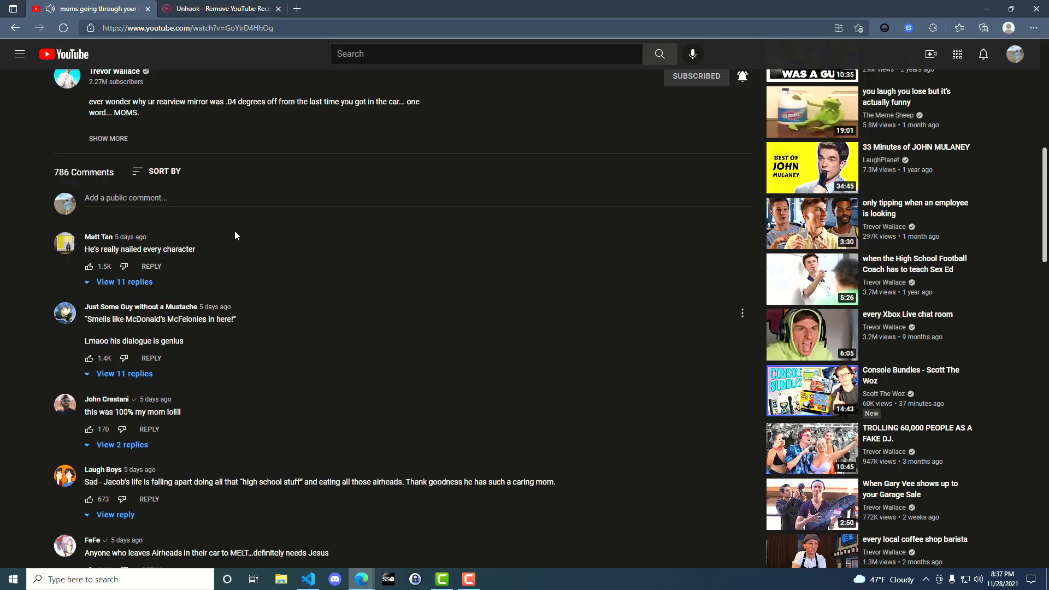
{"action": "scroll", "coordinate": [352, 226], "scroll_direction": "up", "scroll_amount": 5}
{"action": "scroll", "coordinate": [220, 301], "scroll_direction": "down", "scroll_amount": 4}
{"action": "scroll", "coordinate": [220, 304], "scroll_direction": "down", "scroll_amount": 2}
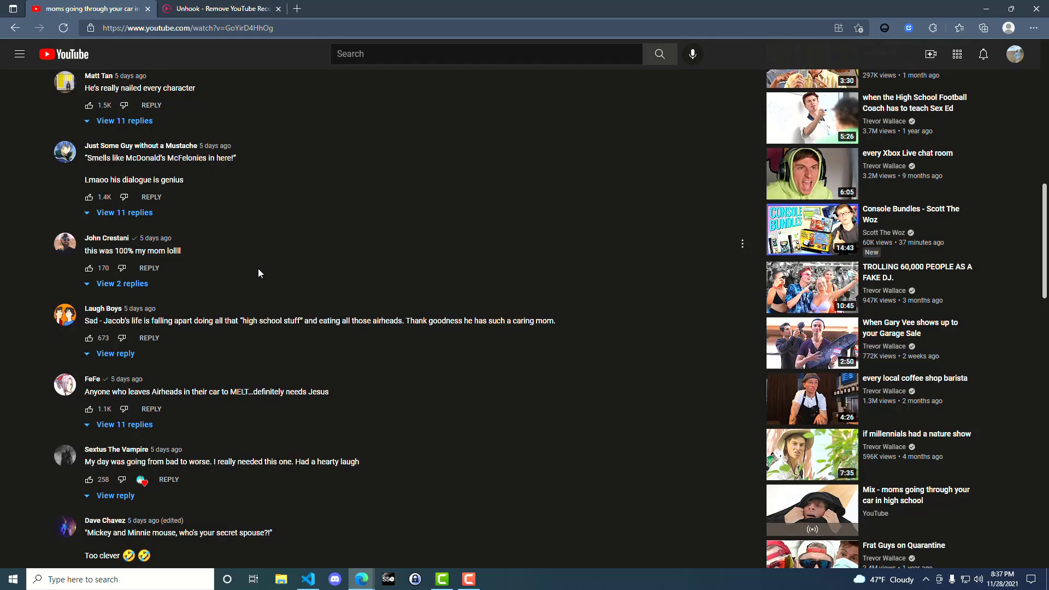
{"action": "scroll", "coordinate": [278, 267], "scroll_direction": "up", "scroll_amount": 3}
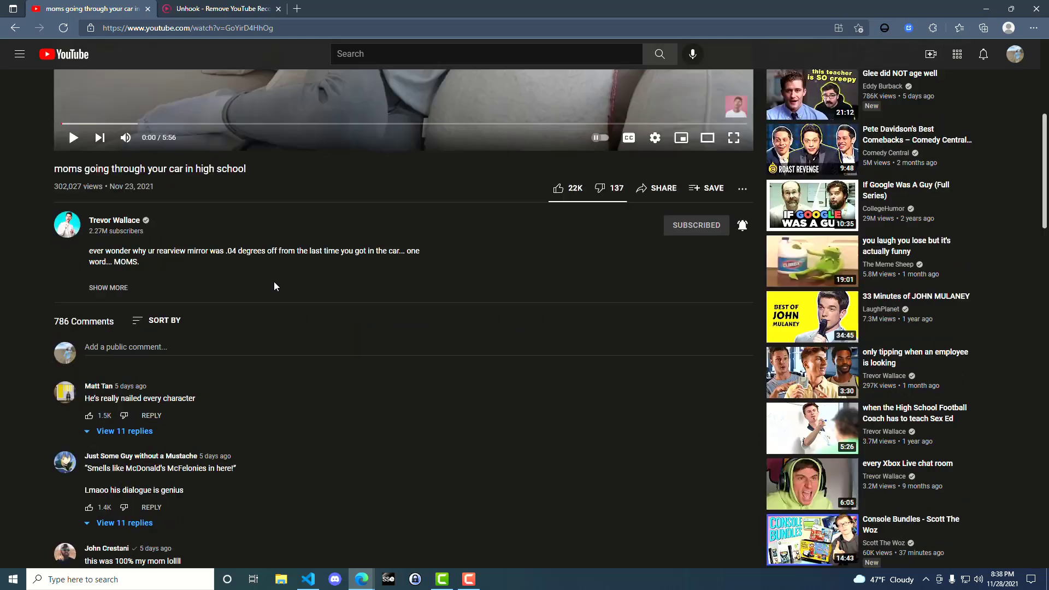
{"action": "scroll", "coordinate": [274, 281], "scroll_direction": "up", "scroll_amount": 3}
{"action": "scroll", "coordinate": [269, 290], "scroll_direction": "up", "scroll_amount": 1}
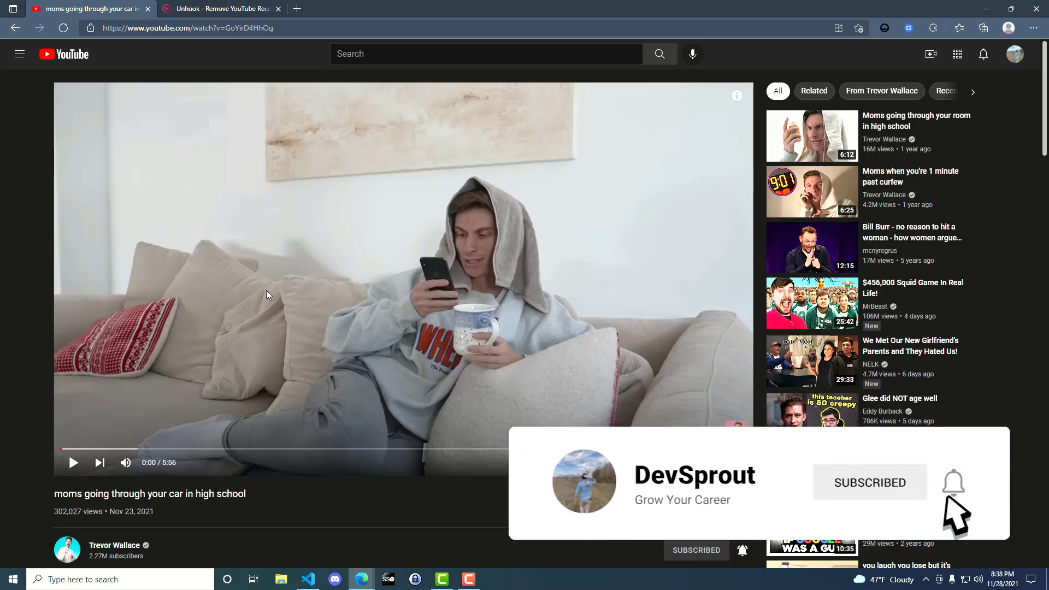
- Switch to the unhook.app tab to see its browser download options
{"action": "left_click", "coordinate": [213, 9]}
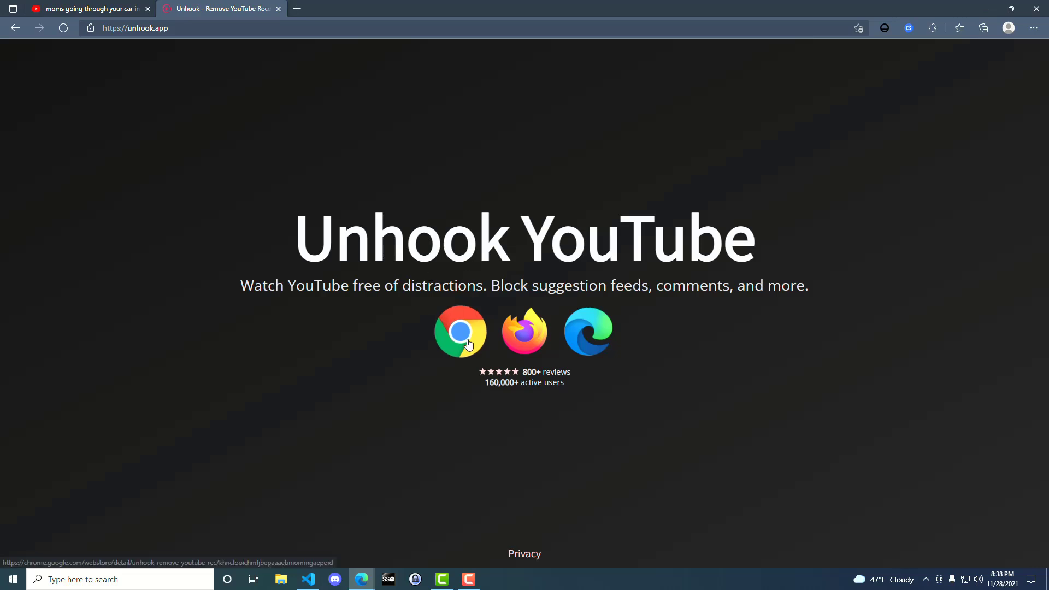
- Add the Unhook extension to Edge from its Microsoft Edge Add-ons store page
{"action": "left_click", "coordinate": [595, 346]}
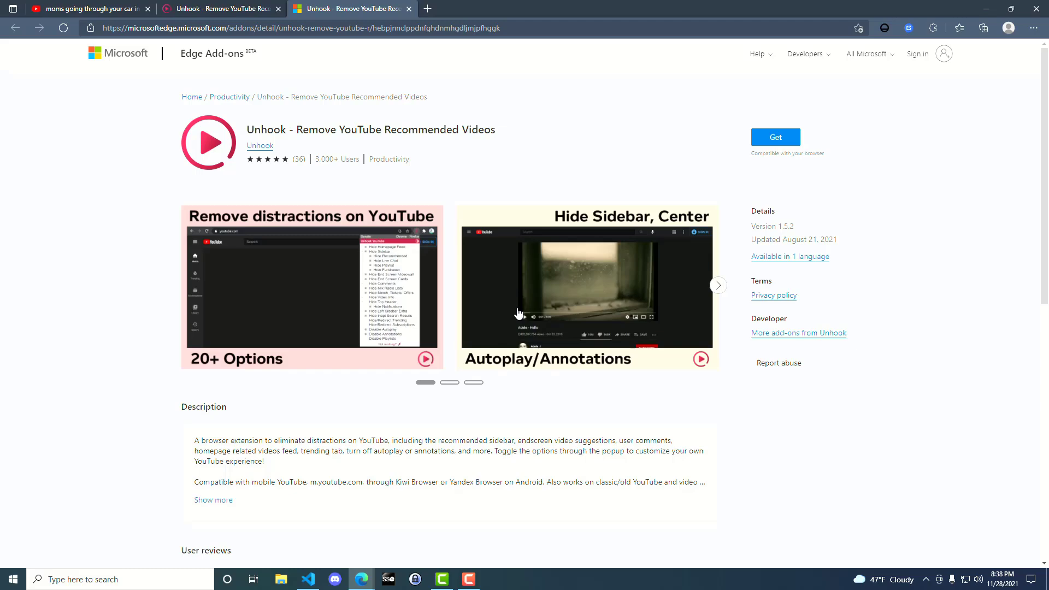
{"action": "left_click", "coordinate": [778, 138]}
{"action": "left_click", "coordinate": [537, 131]}
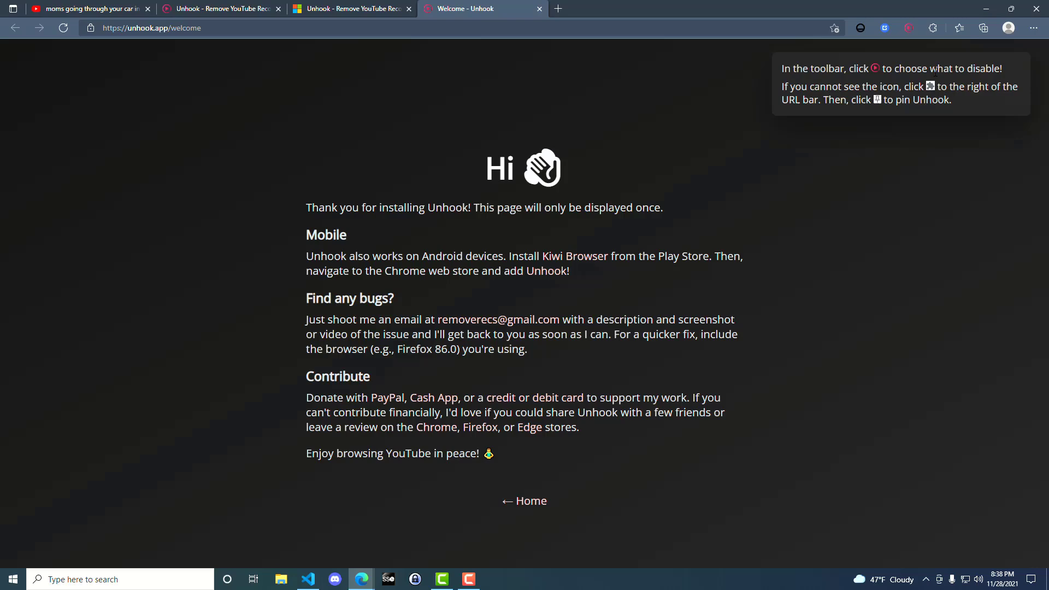
- Close the Unhook welcome, Add-ons and unhook.app tabs, then return to the YouTube home feed
{"action": "left_click", "coordinate": [540, 8]}
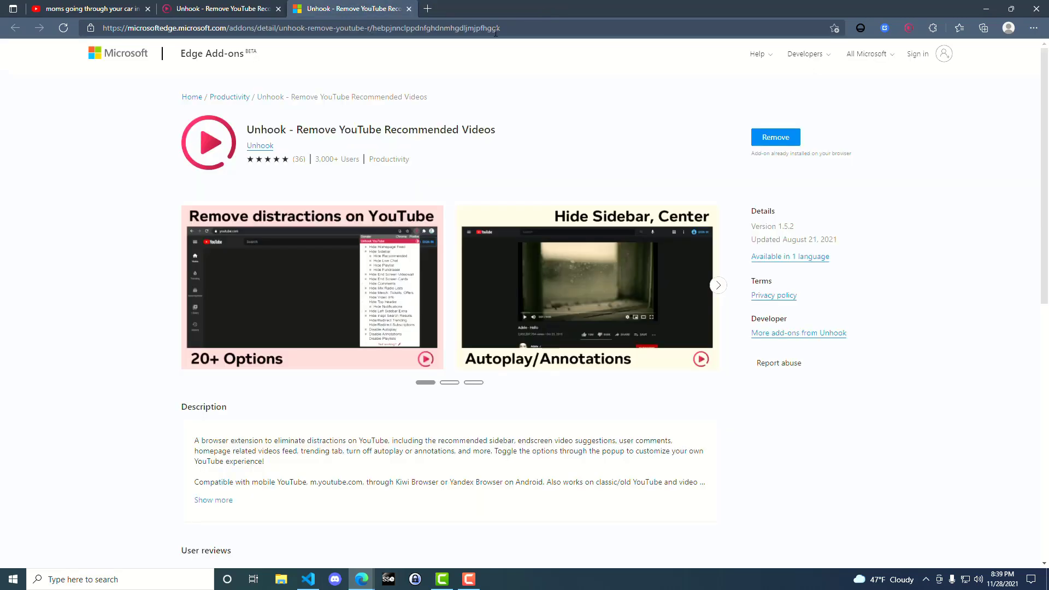
{"action": "left_click", "coordinate": [408, 9]}
{"action": "left_click", "coordinate": [278, 8]}
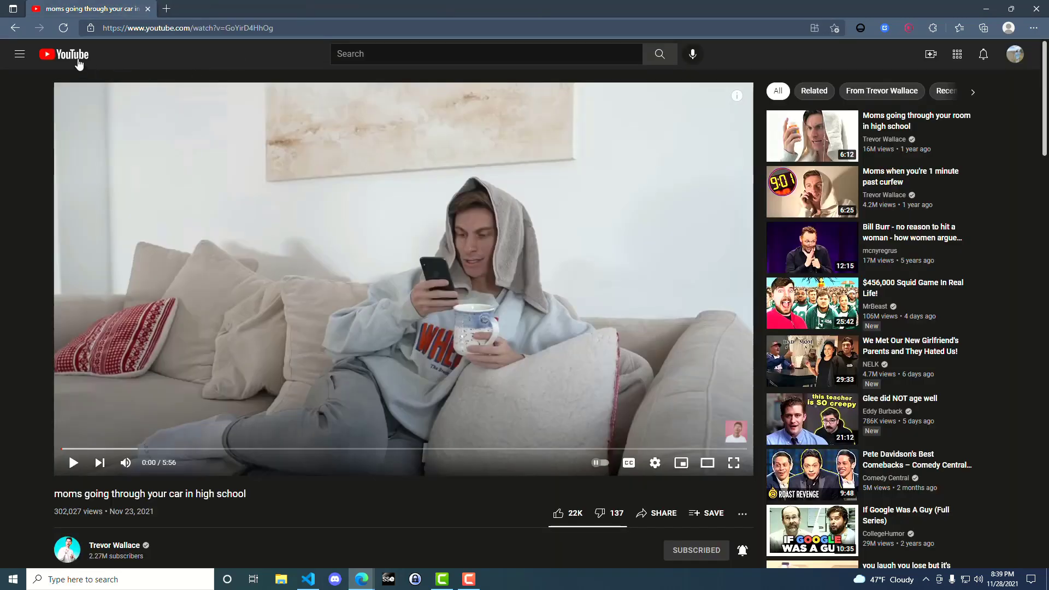
{"action": "left_click", "coordinate": [57, 57]}
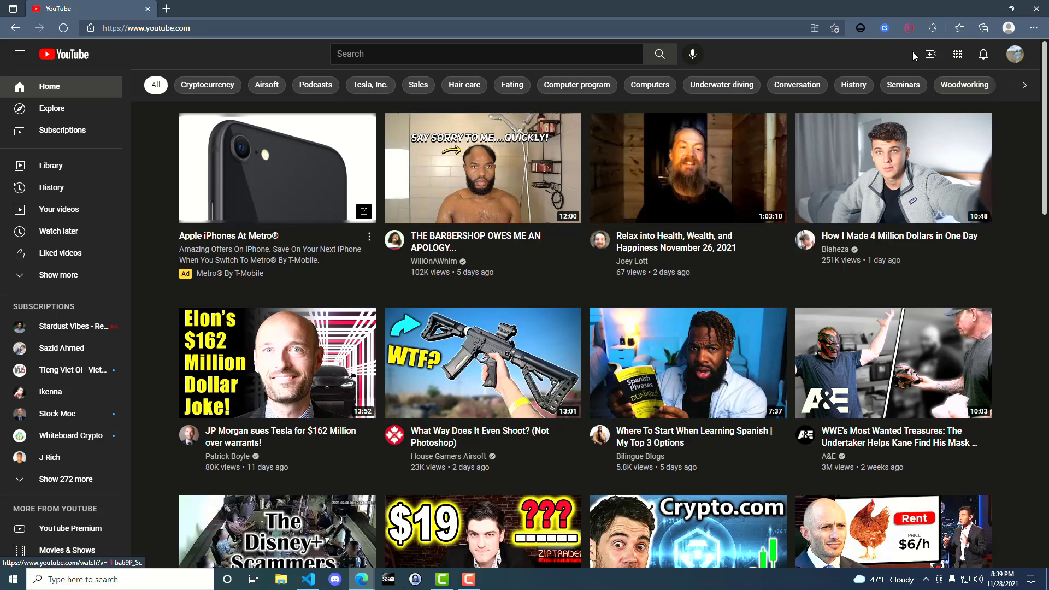
- In the Unhook options panel, enable Hide Comments and switch the panel to dark theme
{"action": "left_click", "coordinate": [907, 28]}
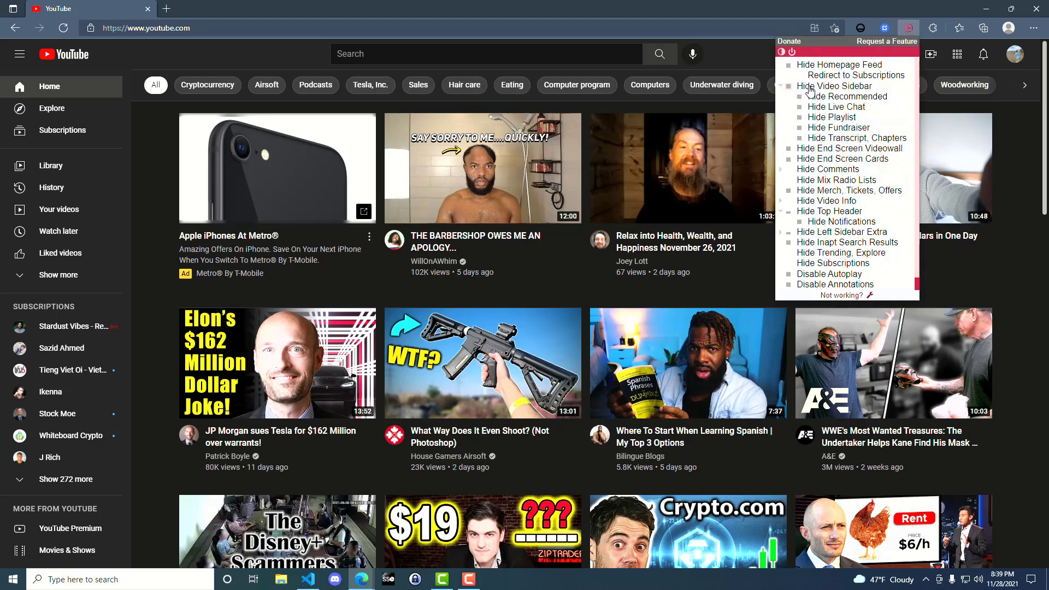
{"action": "left_click", "coordinate": [908, 31]}
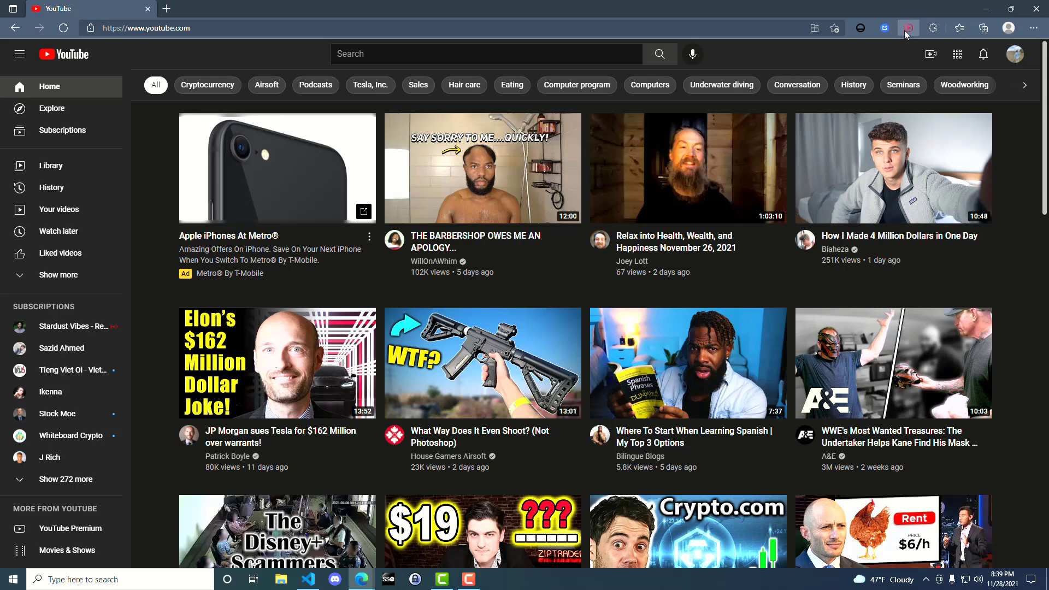
{"action": "left_click", "coordinate": [906, 32]}
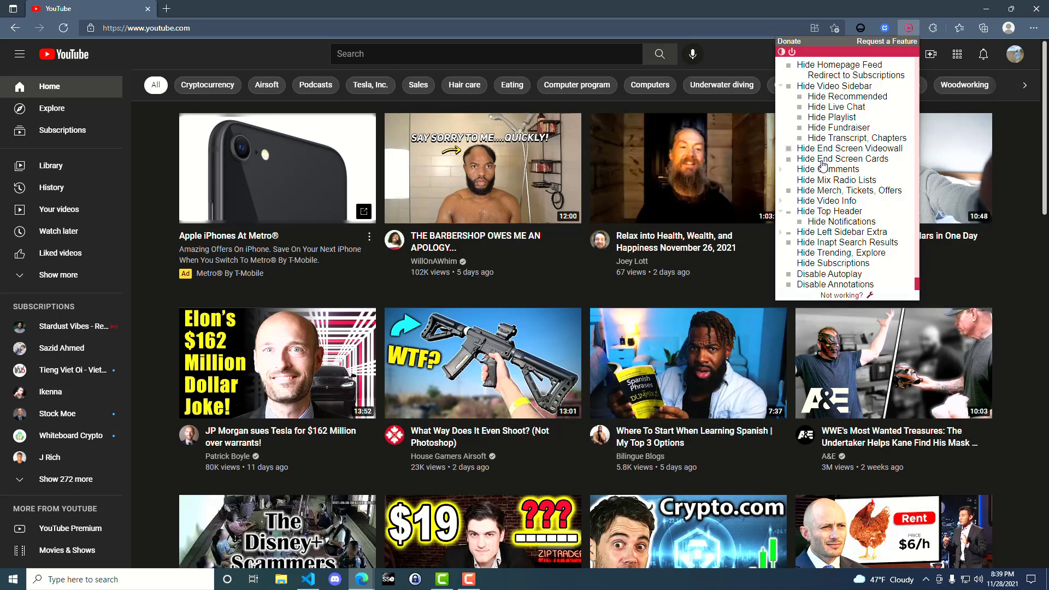
{"action": "left_click", "coordinate": [793, 173]}
{"action": "scroll", "coordinate": [824, 210], "scroll_direction": "down", "scroll_amount": 1}
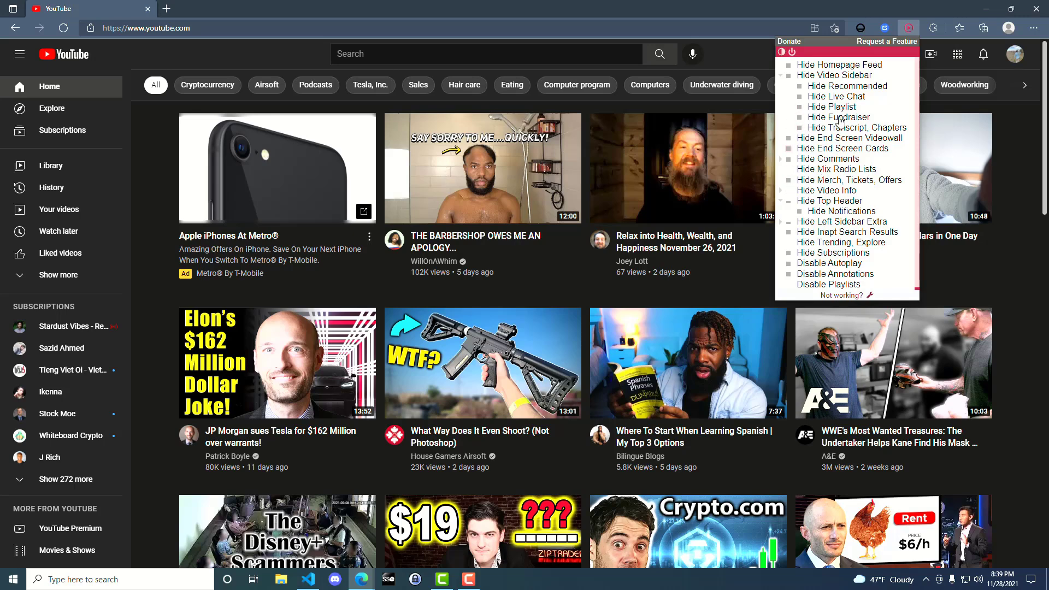
{"action": "left_click", "coordinate": [781, 52]}
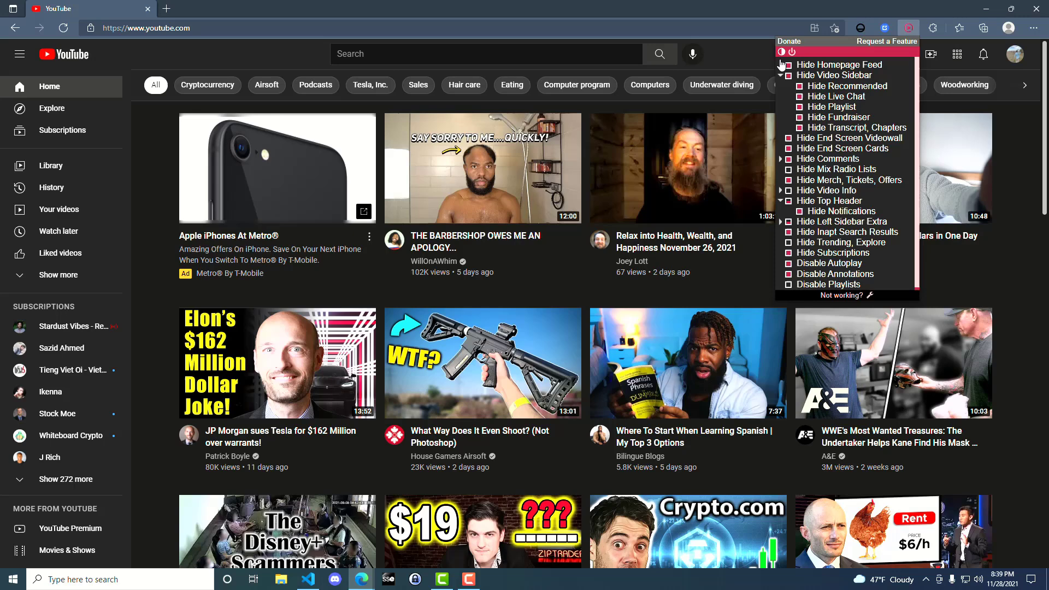
{"action": "left_click", "coordinate": [153, 133]}
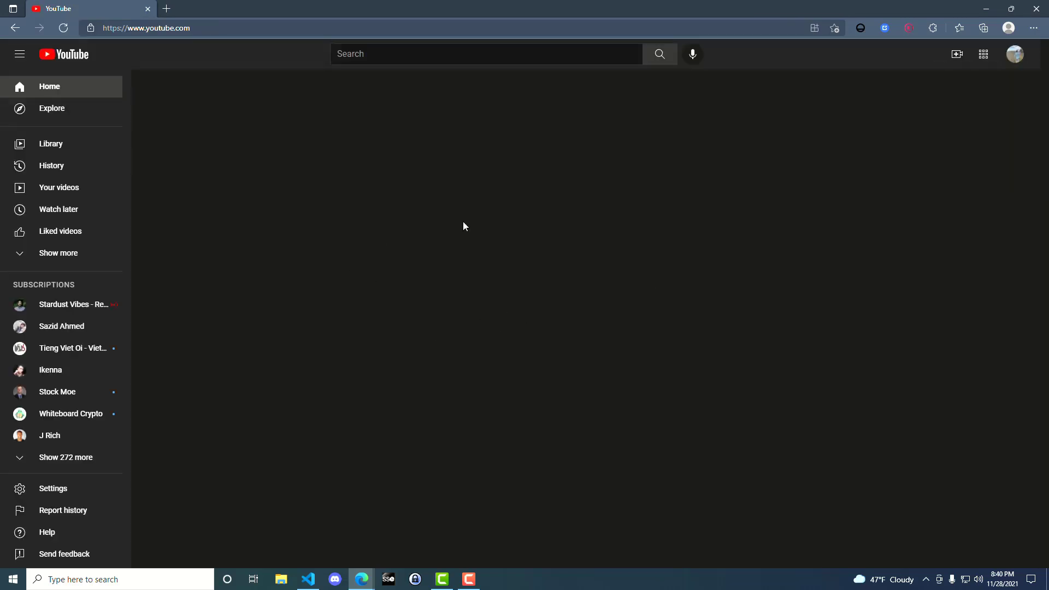
- Turn off Unhook's Hide Notifications option so the bell returns
{"action": "left_click", "coordinate": [396, 56]}
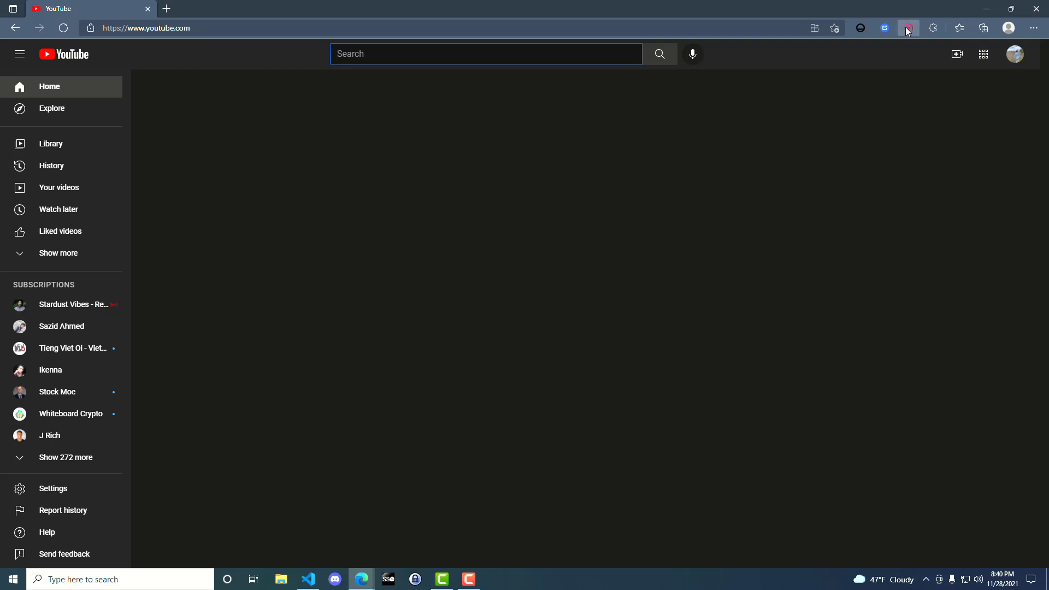
{"action": "left_click", "coordinate": [908, 28]}
{"action": "left_click", "coordinate": [802, 215]}
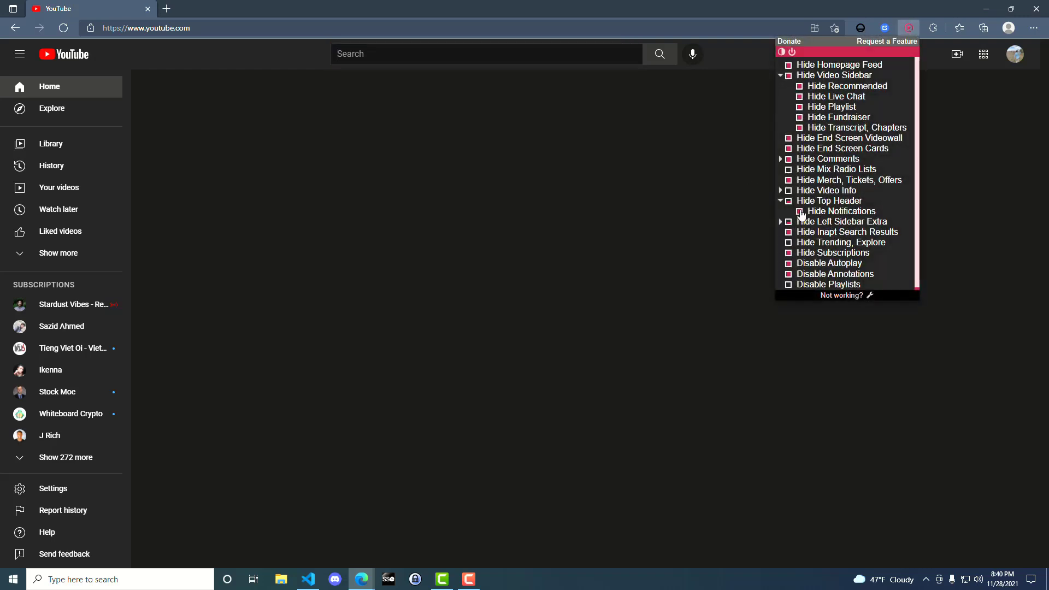
{"action": "left_click", "coordinate": [738, 197]}
- Browse the notifications list, then put the cursor in the search box
{"action": "left_click", "coordinate": [988, 58]}
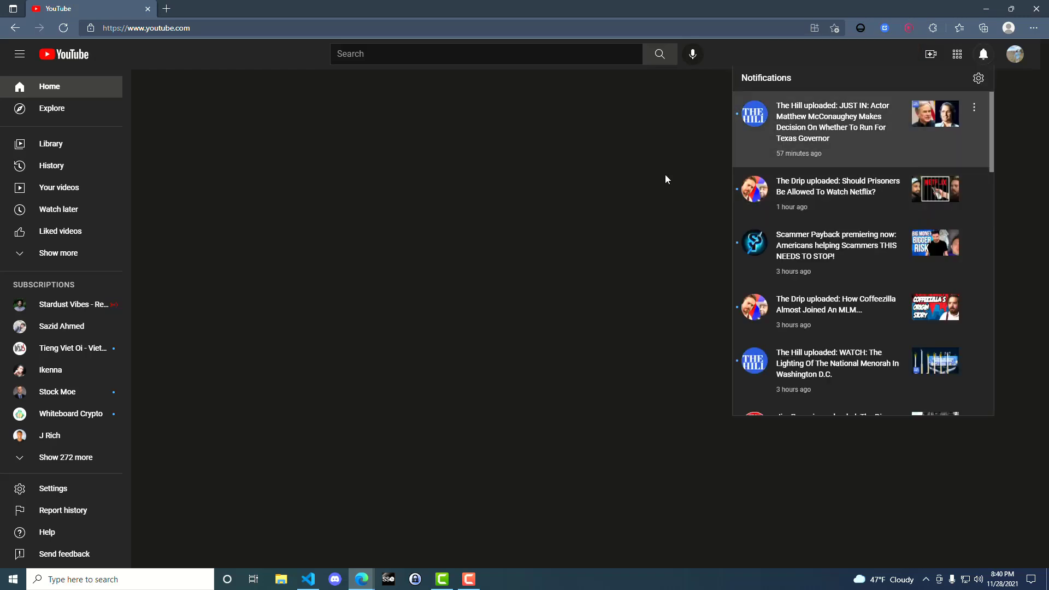
{"action": "left_click", "coordinate": [579, 211]}
{"action": "left_click", "coordinate": [372, 57]}
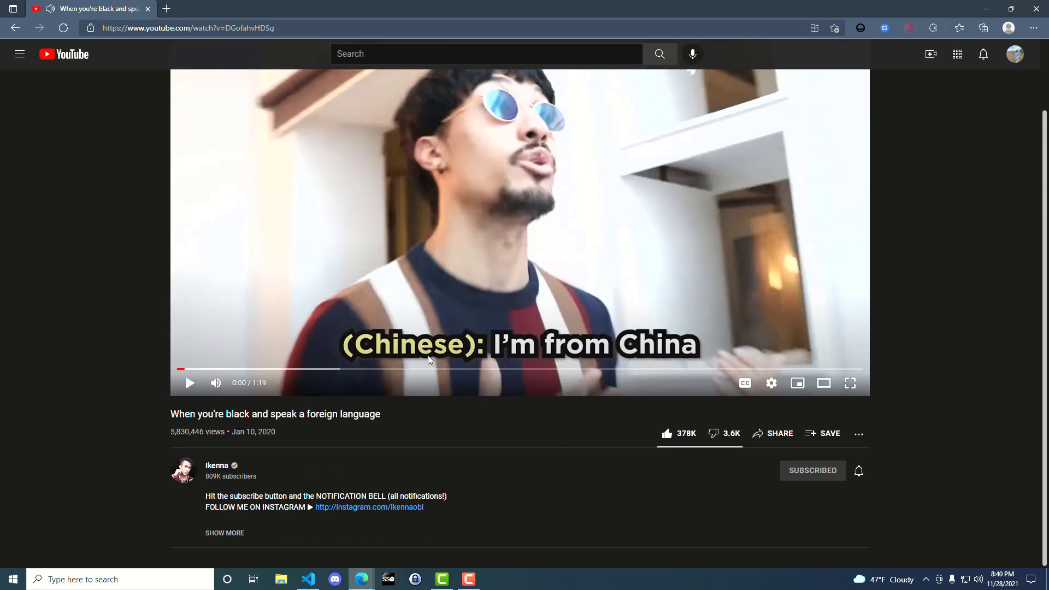
{"action": "scroll", "coordinate": [541, 487], "scroll_direction": "up", "scroll_amount": 1}
{"action": "scroll", "coordinate": [585, 446], "scroll_direction": "down", "scroll_amount": 1}
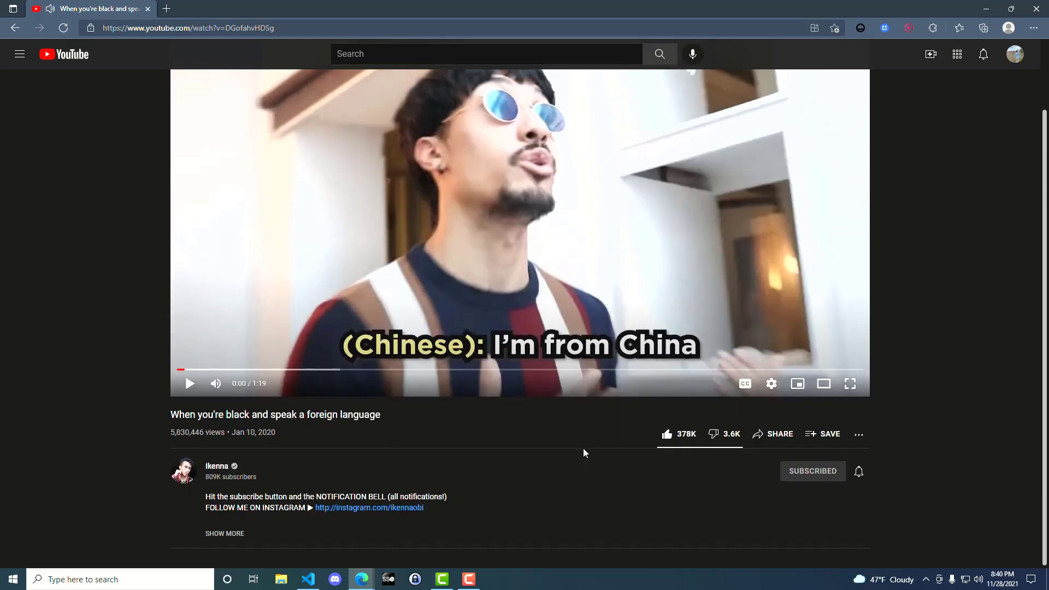
{"action": "scroll", "coordinate": [606, 426], "scroll_direction": "up", "scroll_amount": 1}
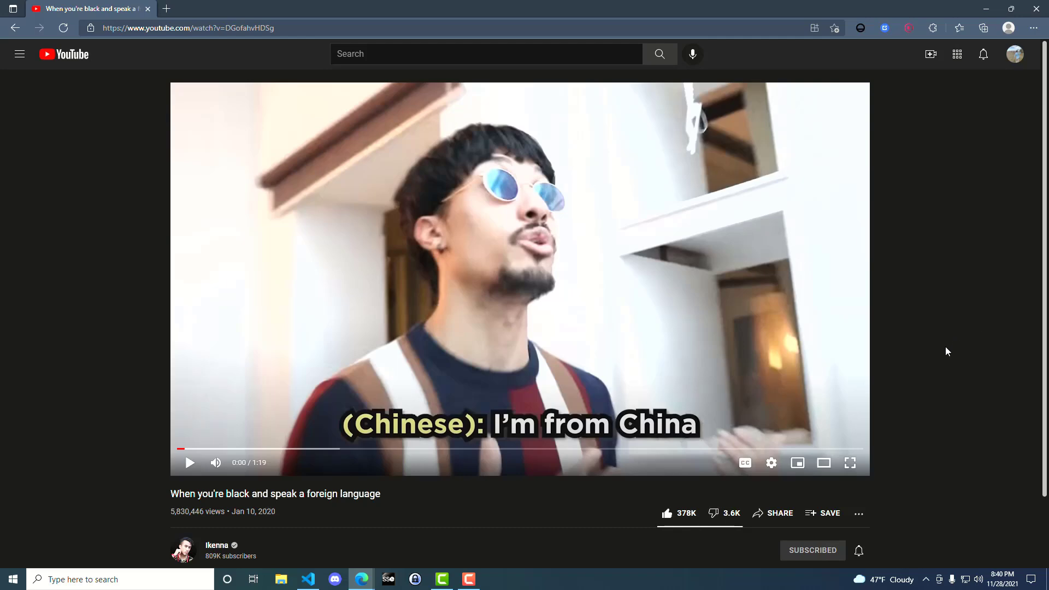
{"action": "scroll", "coordinate": [945, 351], "scroll_direction": "down", "scroll_amount": 1}
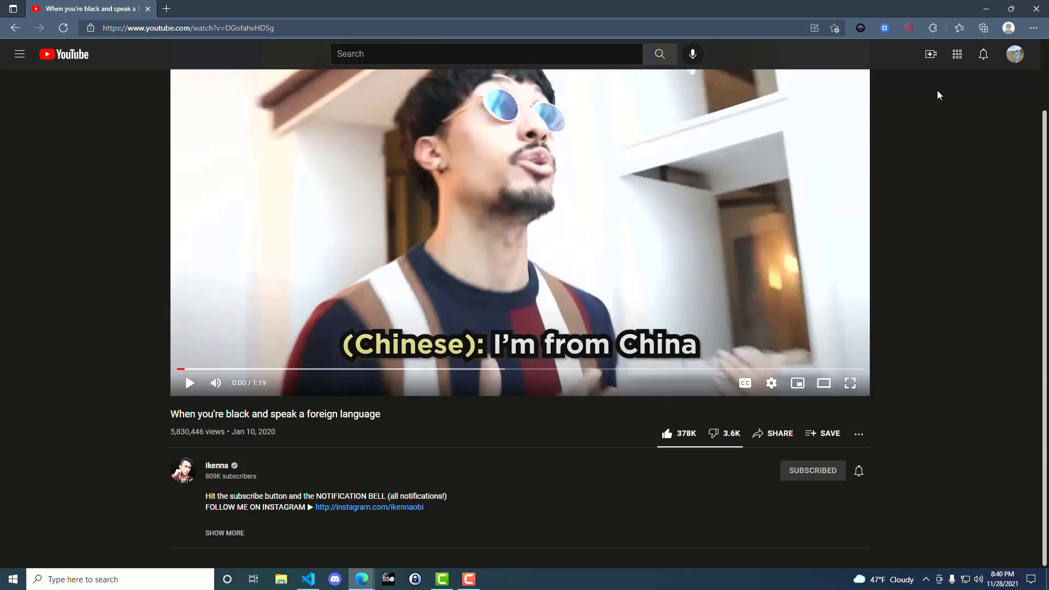
- Open and close the Unhook options panel twice while viewing the video's comments
{"action": "left_click", "coordinate": [905, 29]}
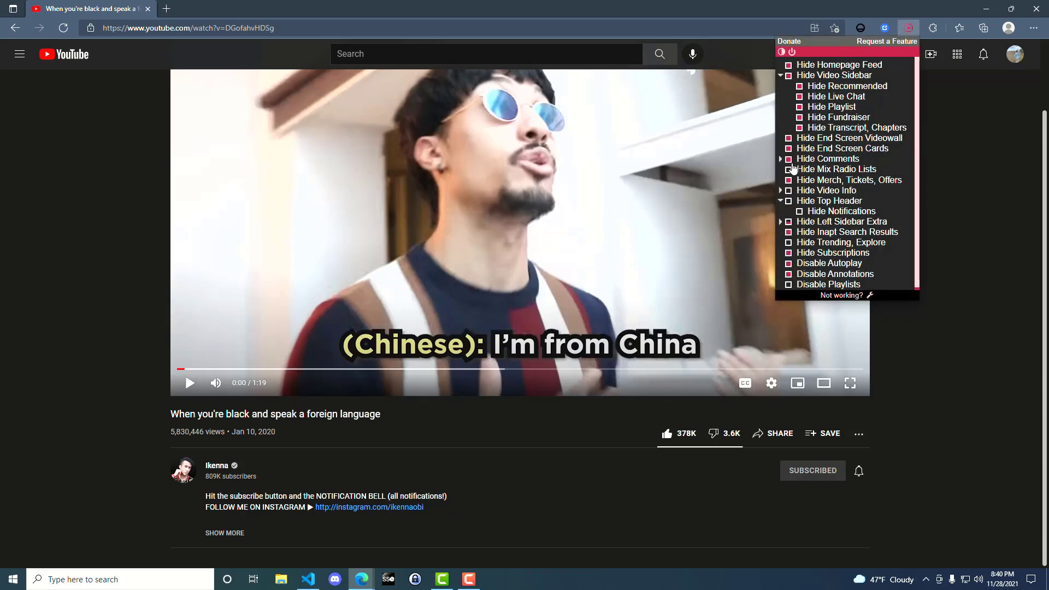
{"action": "left_click", "coordinate": [974, 174]}
{"action": "scroll", "coordinate": [949, 238], "scroll_direction": "down", "scroll_amount": 1}
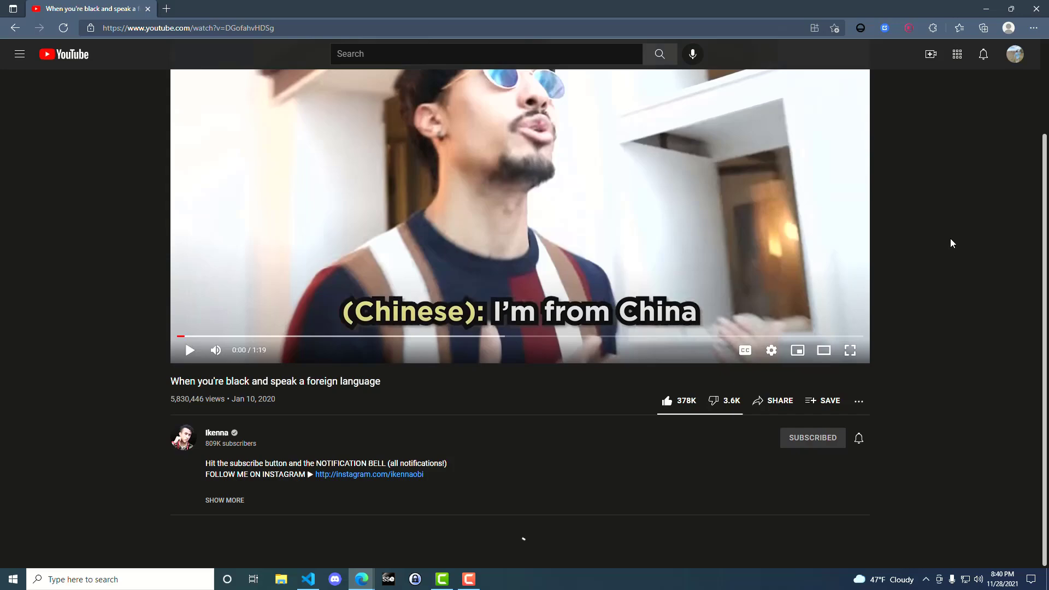
{"action": "scroll", "coordinate": [744, 374], "scroll_direction": "down", "scroll_amount": 5}
{"action": "scroll", "coordinate": [352, 390], "scroll_direction": "down", "scroll_amount": 4}
{"action": "scroll", "coordinate": [465, 277], "scroll_direction": "up", "scroll_amount": 3}
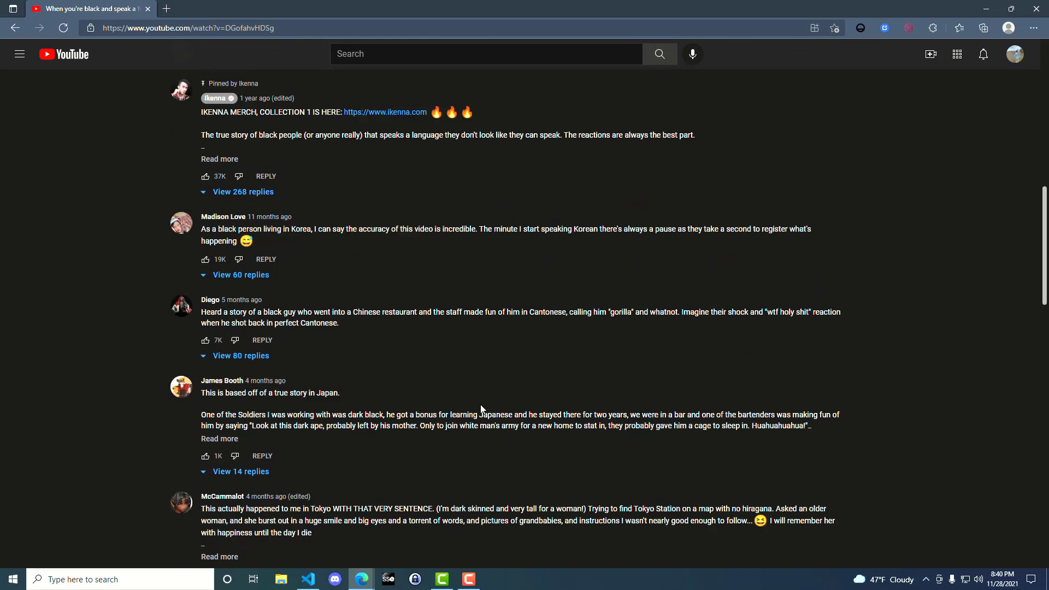
{"action": "scroll", "coordinate": [484, 410], "scroll_direction": "up", "scroll_amount": 2}
{"action": "left_click", "coordinate": [907, 29]}
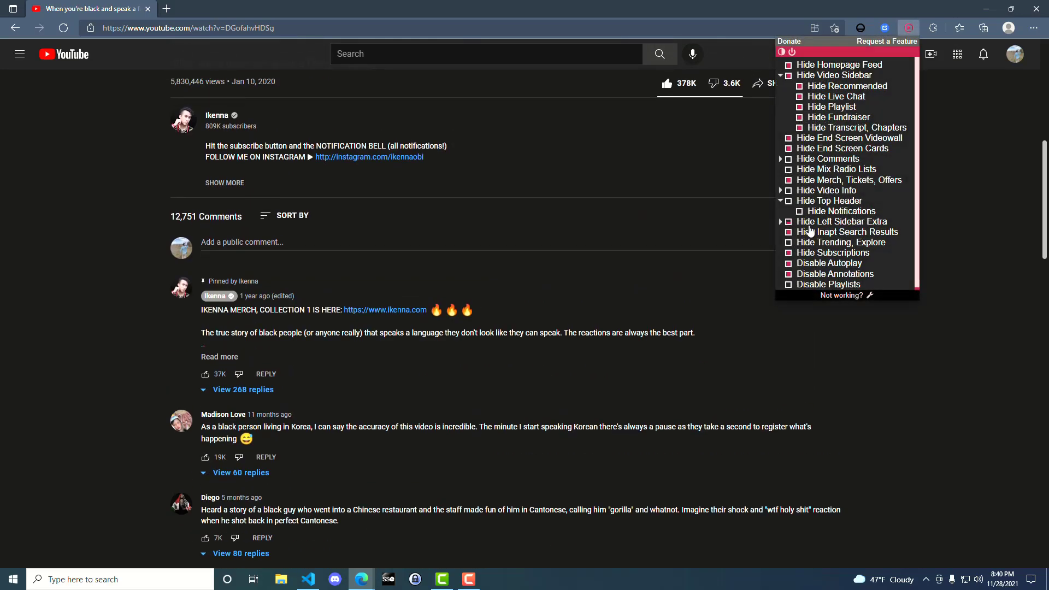
{"action": "scroll", "coordinate": [815, 168], "scroll_direction": "up", "scroll_amount": 4}
{"action": "left_click", "coordinate": [973, 168]}
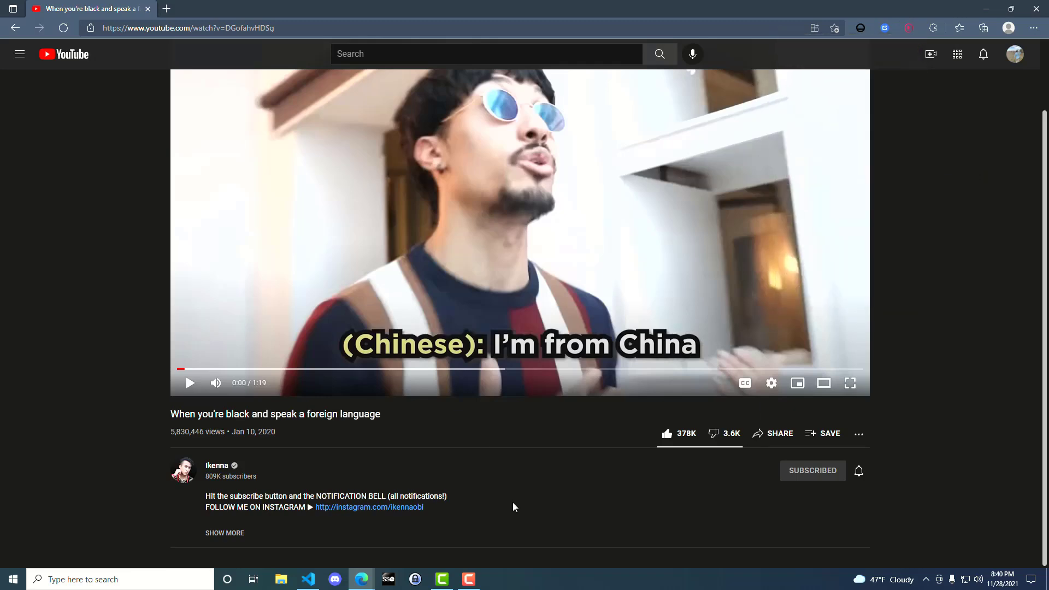
{"action": "scroll", "coordinate": [516, 466], "scroll_direction": "up", "scroll_amount": 1}
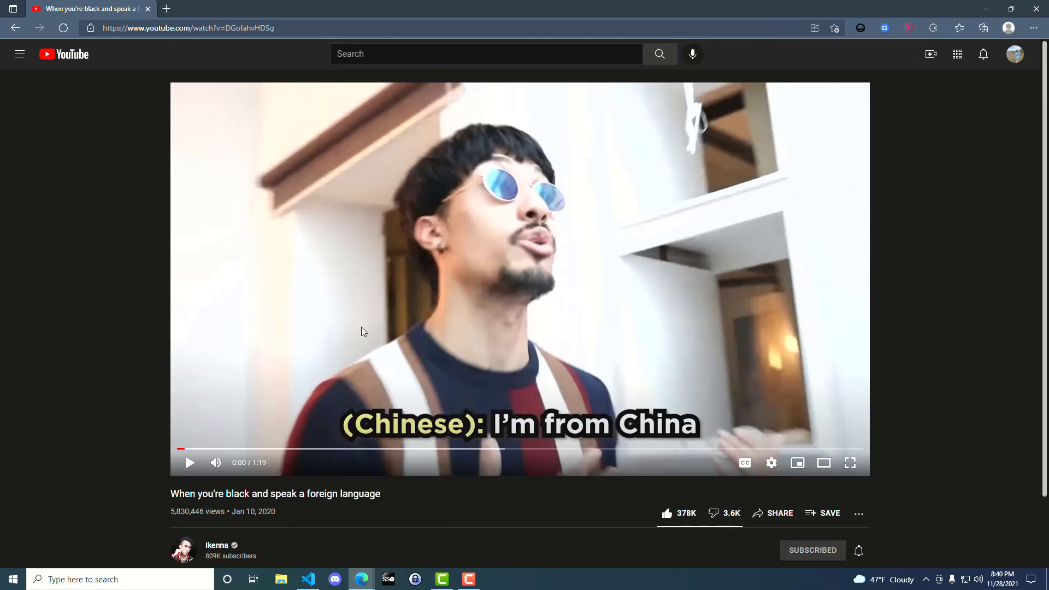